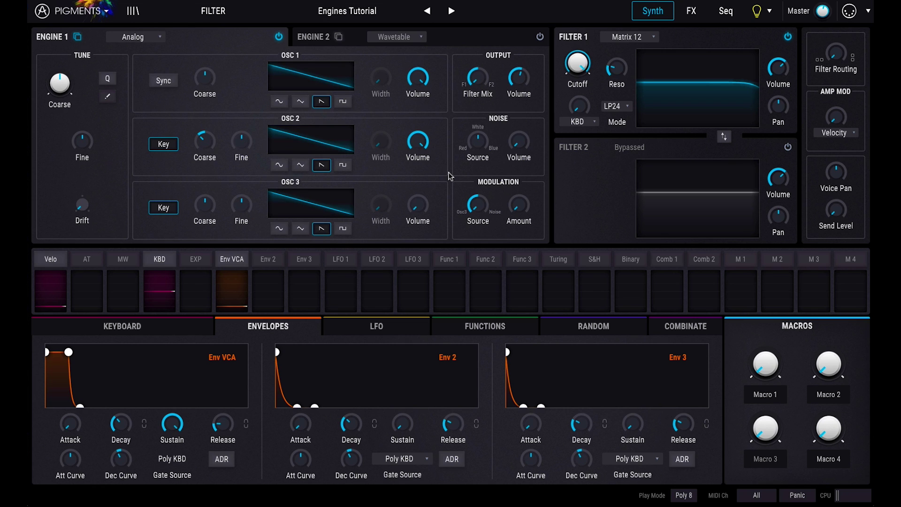
Check Engine 2, toggle Engine 1's bypass, and try Wavetable before returning Engine 1 to Analog.
{"action": "left_click", "coordinate": [321, 37]}
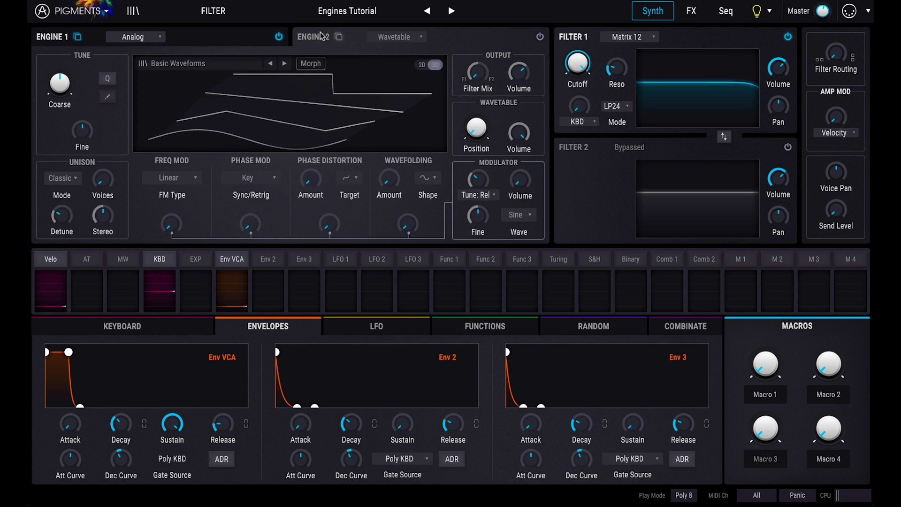
{"action": "left_click", "coordinate": [236, 42]}
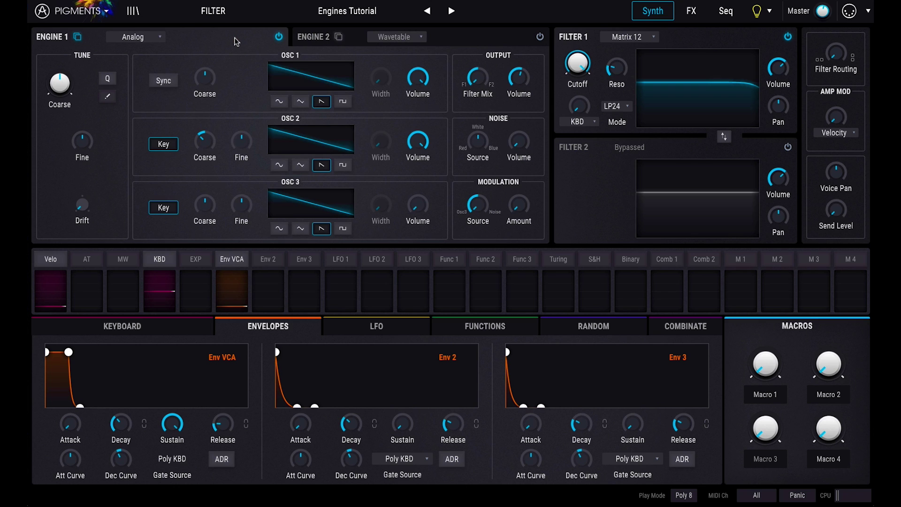
{"action": "left_click", "coordinate": [279, 37]}
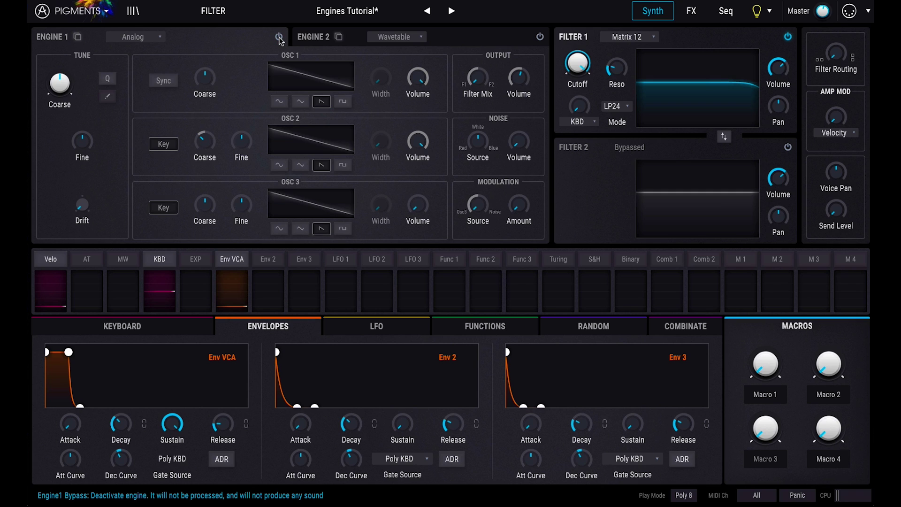
{"action": "left_click", "coordinate": [278, 38]}
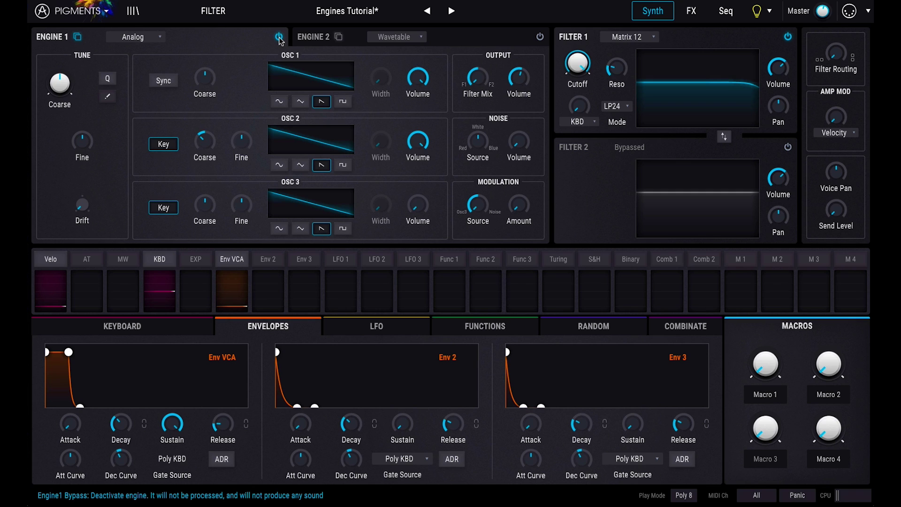
{"action": "left_click", "coordinate": [157, 38]}
{"action": "left_click", "coordinate": [171, 71]}
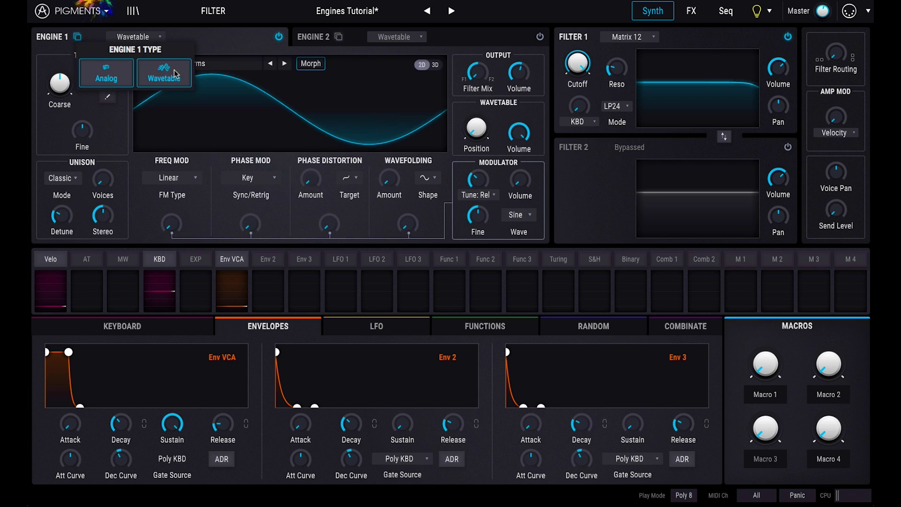
{"action": "left_click", "coordinate": [155, 37]}
{"action": "left_click", "coordinate": [118, 71]}
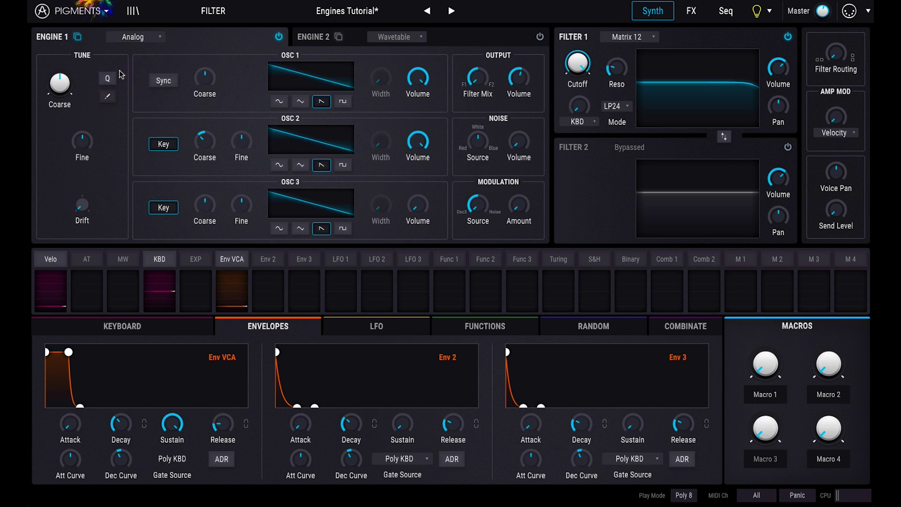
Set Engine 1's coarse tuning to 12 semitones with quantize on, and reset fine tuning to 0.00.
{"action": "left_click", "coordinate": [62, 77]}
{"action": "left_click_drag", "start_coordinate": [62, 76], "coordinate": [58, 77]}
{"action": "left_click", "coordinate": [107, 78]}
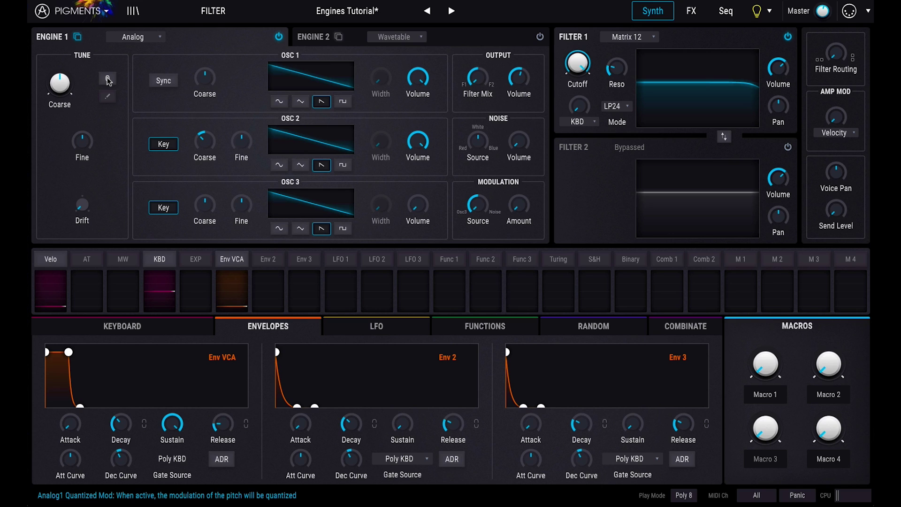
{"action": "left_click_drag", "start_coordinate": [82, 140], "coordinate": [86, 112]}
{"action": "double_click", "coordinate": [84, 143]}
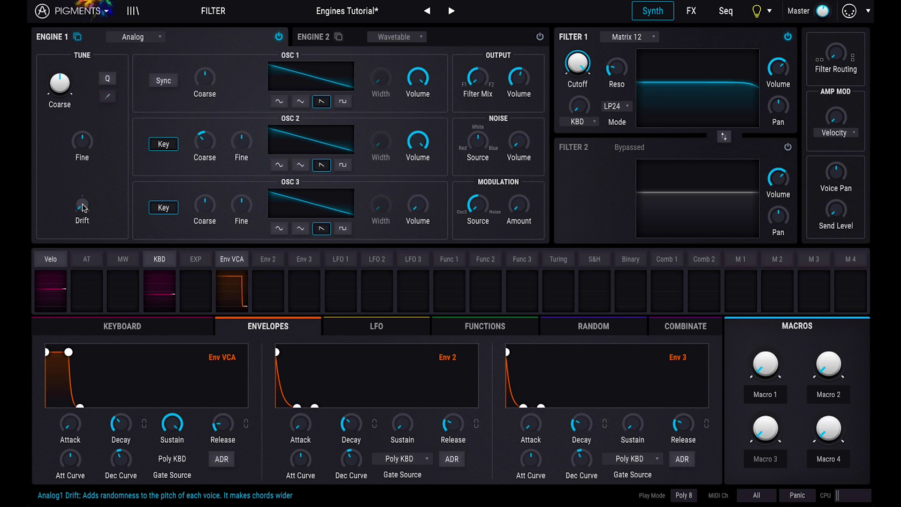
Raise Engine 1's Drift knob to about 0.080.
{"action": "left_click", "coordinate": [82, 205]}
{"action": "left_click_drag", "start_coordinate": [82, 204], "coordinate": [81, 169]}
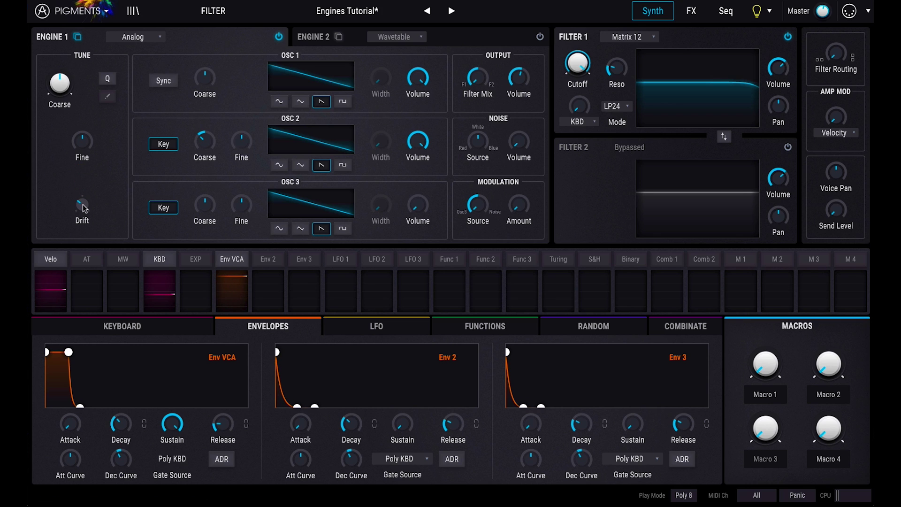
{"action": "mouse_move", "coordinate": [83, 208]}
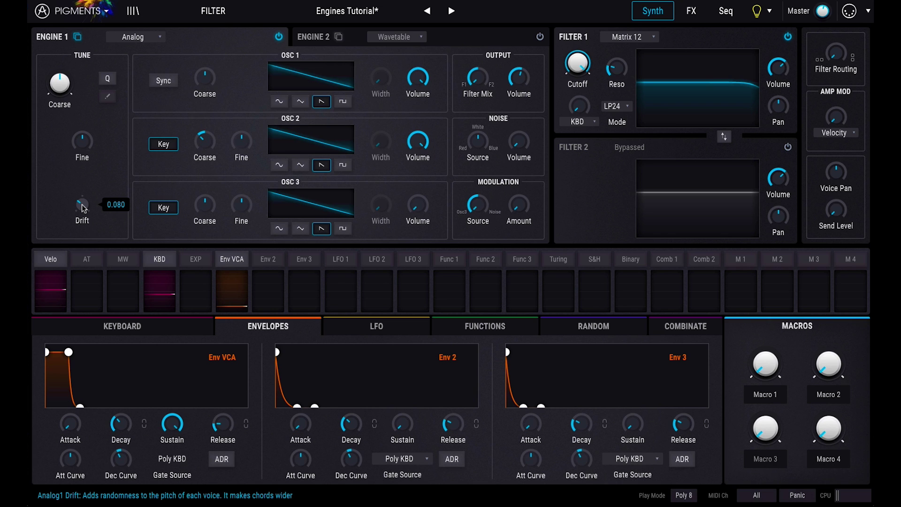
Audition OSC 1's sine, triangle, saw and square waveforms.
{"action": "left_click", "coordinate": [278, 102]}
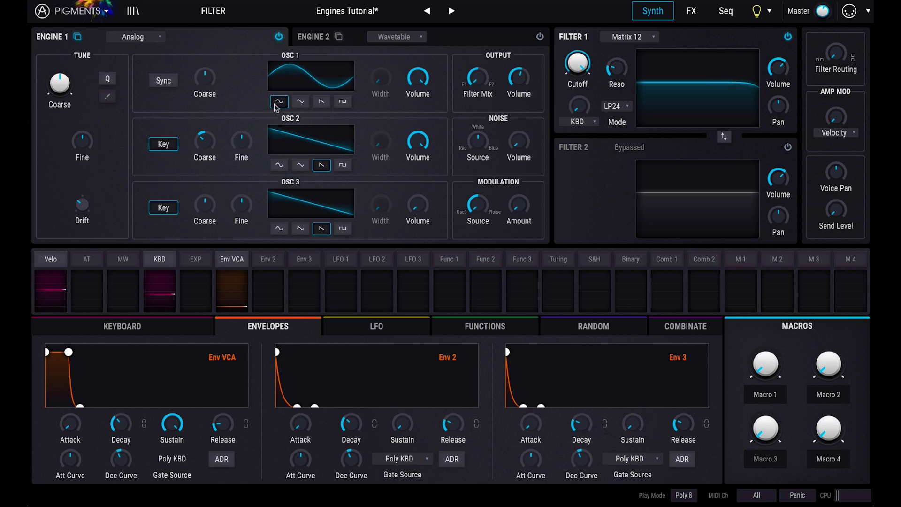
{"action": "left_click", "coordinate": [300, 101]}
{"action": "left_click", "coordinate": [322, 101]}
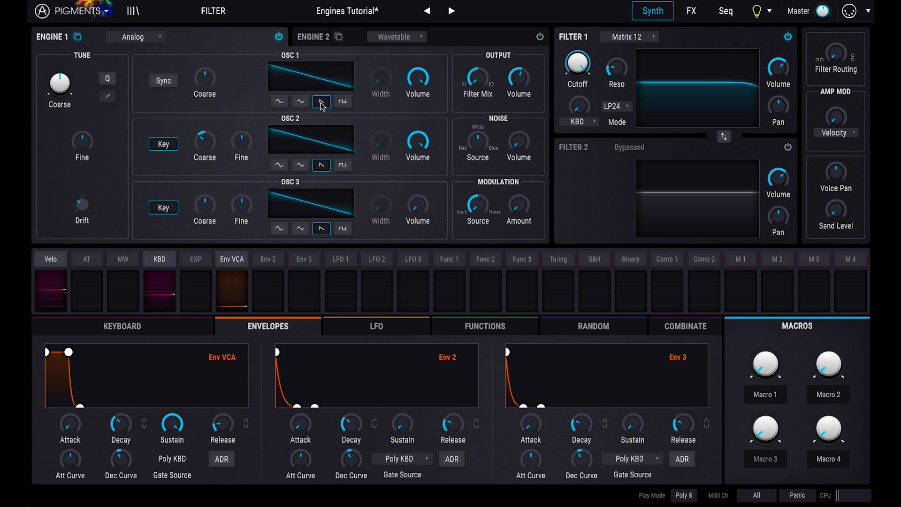
{"action": "left_click", "coordinate": [343, 101]}
{"action": "left_click", "coordinate": [300, 101]}
Try OSC 1 widths of 0.924 and 0.888, settle on saw, and lower OSC 2's coarse tuning.
{"action": "left_click_drag", "start_coordinate": [381, 79], "coordinate": [380, 57]}
{"action": "double_click", "coordinate": [381, 77]}
{"action": "left_click", "coordinate": [343, 102]}
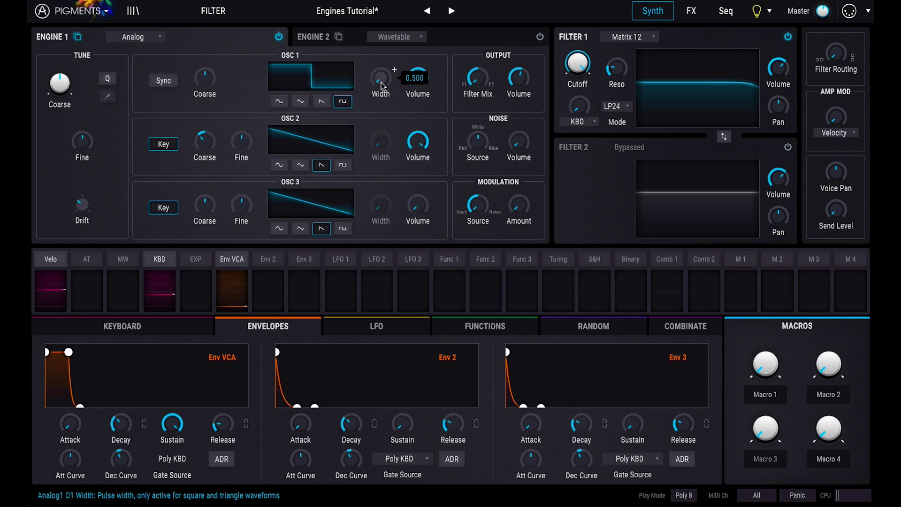
{"action": "mouse_move", "coordinate": [381, 81]}
{"action": "left_mouse_down"}
{"action": "mouse_move", "coordinate": [394, 69]}
{"action": "mouse_move", "coordinate": [382, 84]}
{"action": "left_mouse_up"}
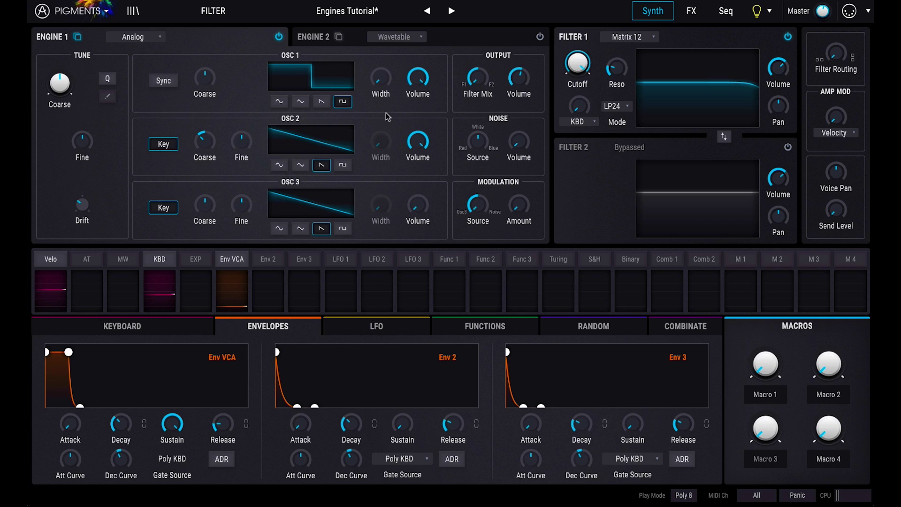
{"action": "left_click", "coordinate": [316, 102]}
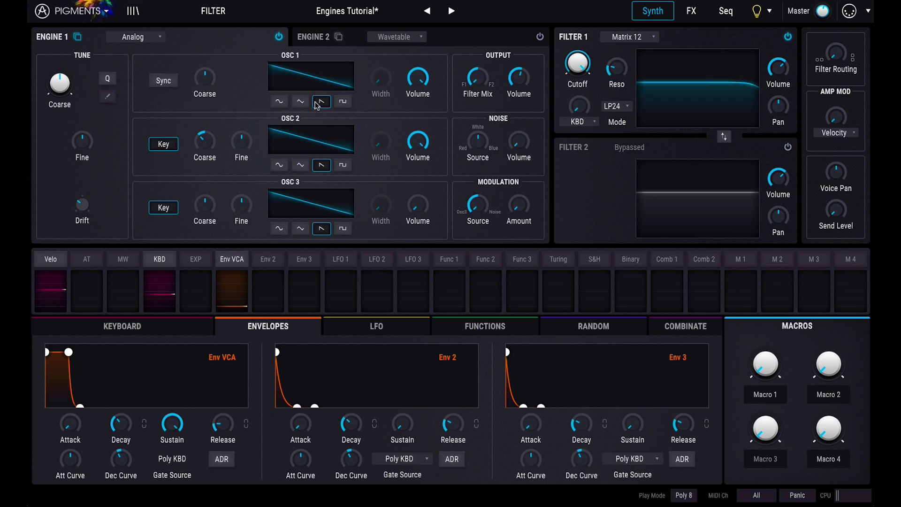
{"action": "left_click_drag", "start_coordinate": [206, 145], "coordinate": [203, 118]}
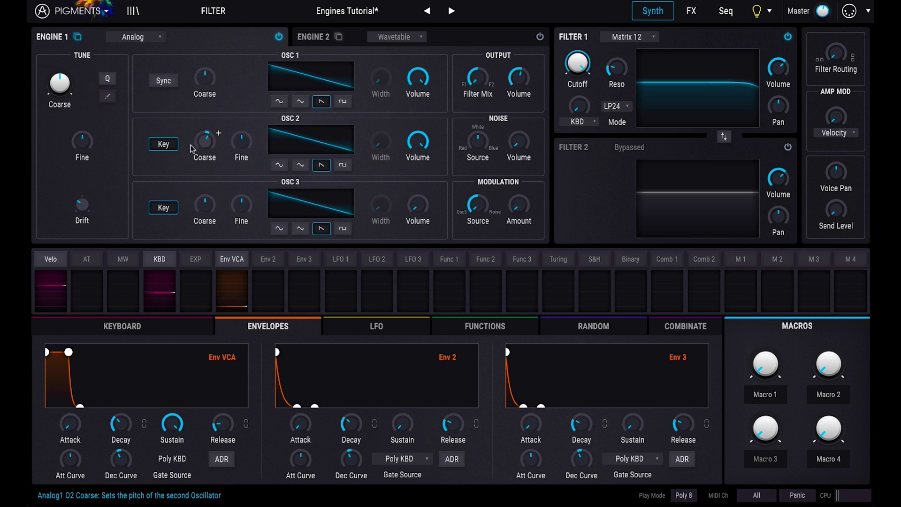
Turn off OSC 2's key tracking, hard-sync it to OSC 1, and reset its coarse tuning to 0.
{"action": "left_click", "coordinate": [159, 146]}
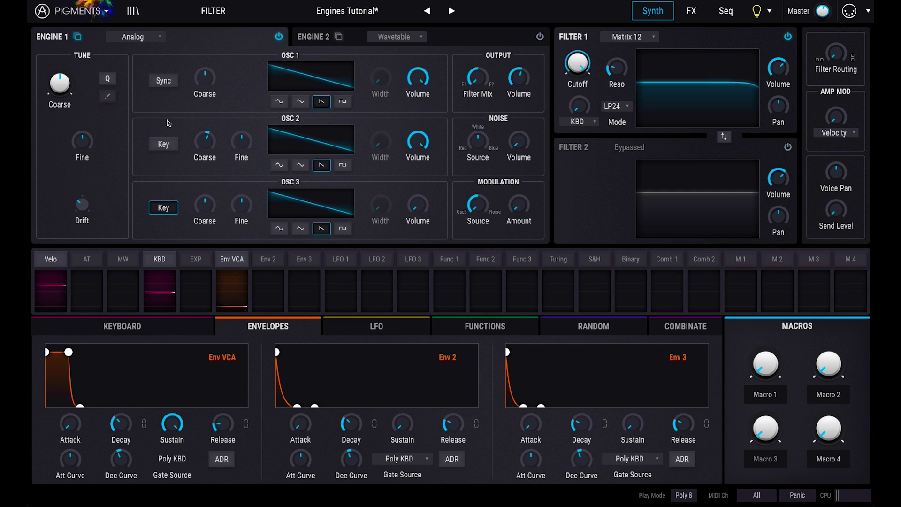
{"action": "left_click", "coordinate": [168, 83]}
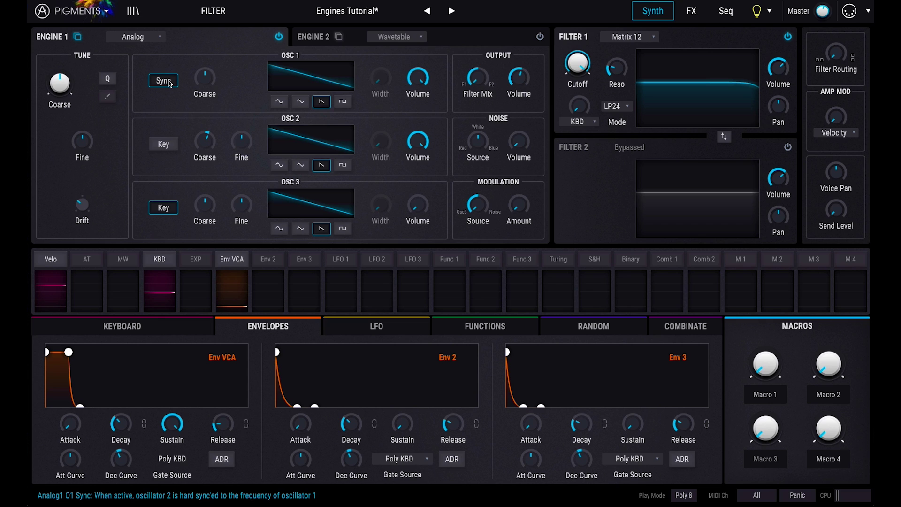
{"action": "left_click_drag", "start_coordinate": [207, 142], "coordinate": [210, 185]}
{"action": "double_click", "coordinate": [205, 141]}
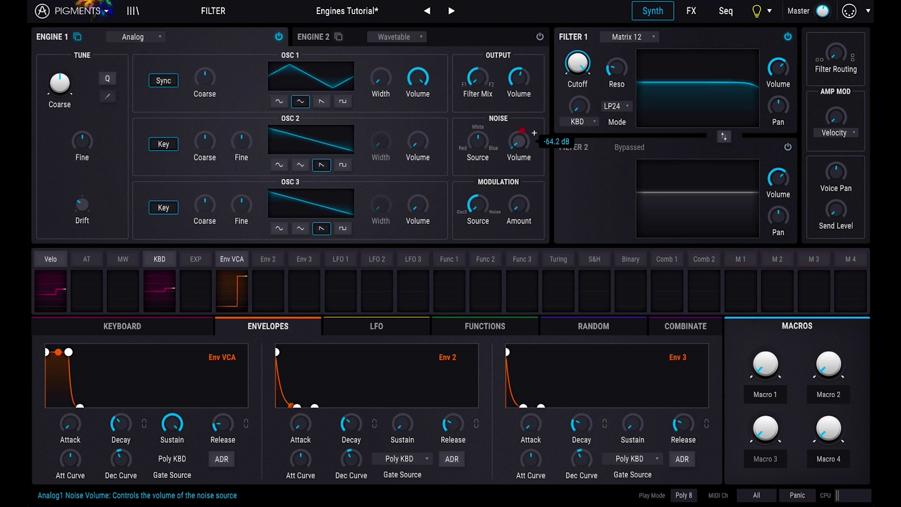
Raise the noise volume and shift the noise colour toward blue.
{"action": "left_click_drag", "start_coordinate": [533, 137], "coordinate": [487, 29]}
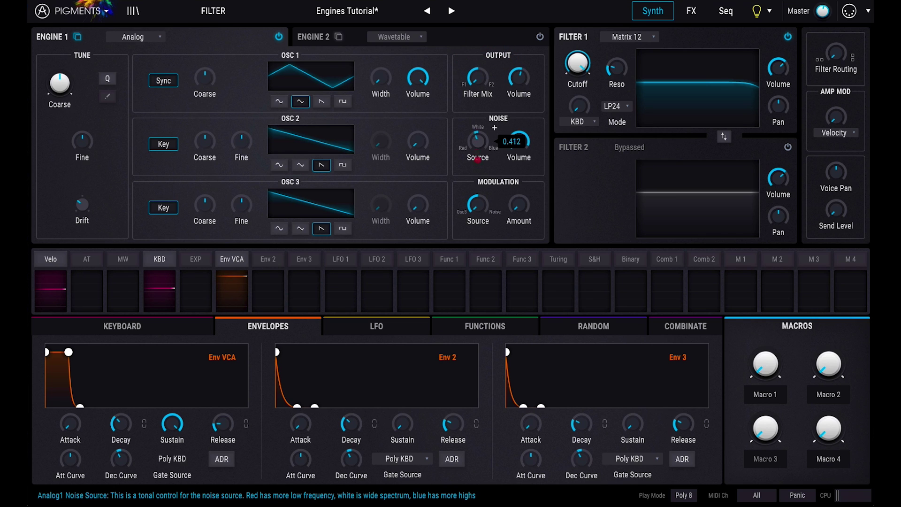
{"action": "left_click_drag", "start_coordinate": [477, 140], "coordinate": [551, 152]}
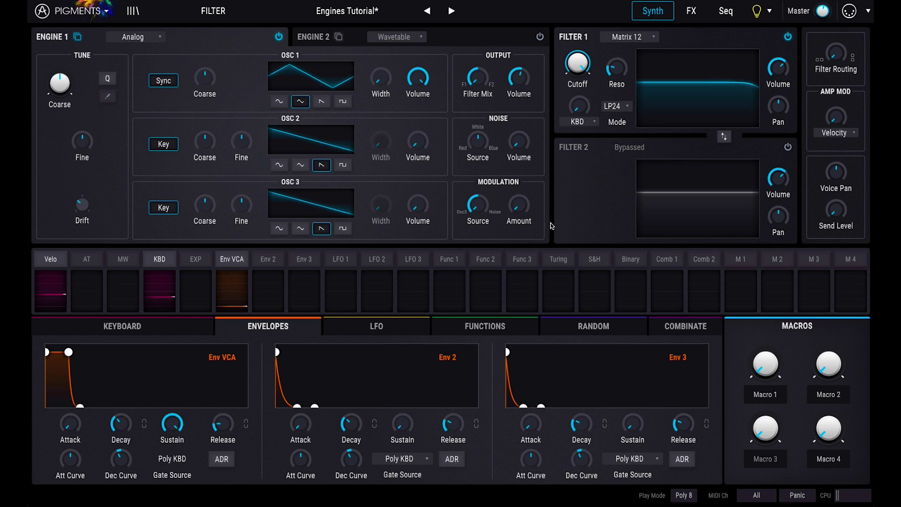
Raise the oscillator modulation amount to about 0.022.
{"action": "left_click_drag", "start_coordinate": [519, 205], "coordinate": [518, 301]}
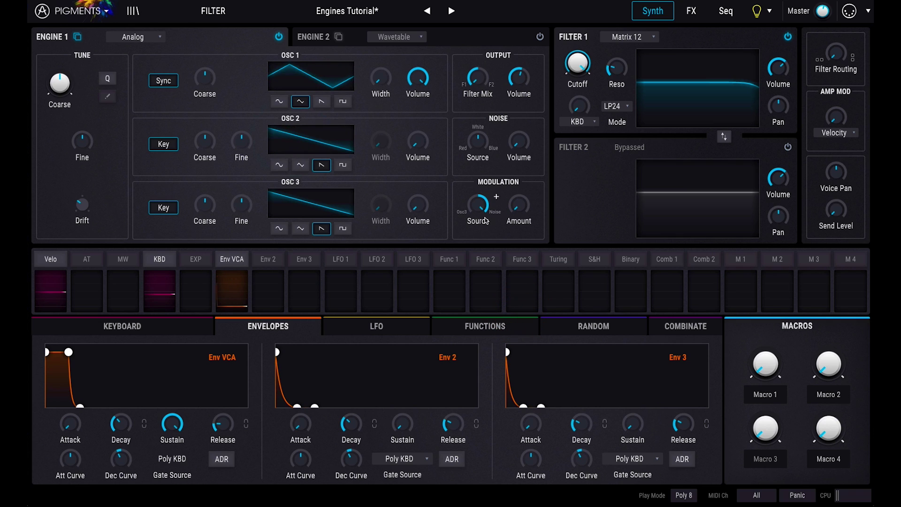
Reset the modulation source to centre and raise Engine 1's output volume to 12.0 dB.
{"action": "double_click", "coordinate": [477, 204]}
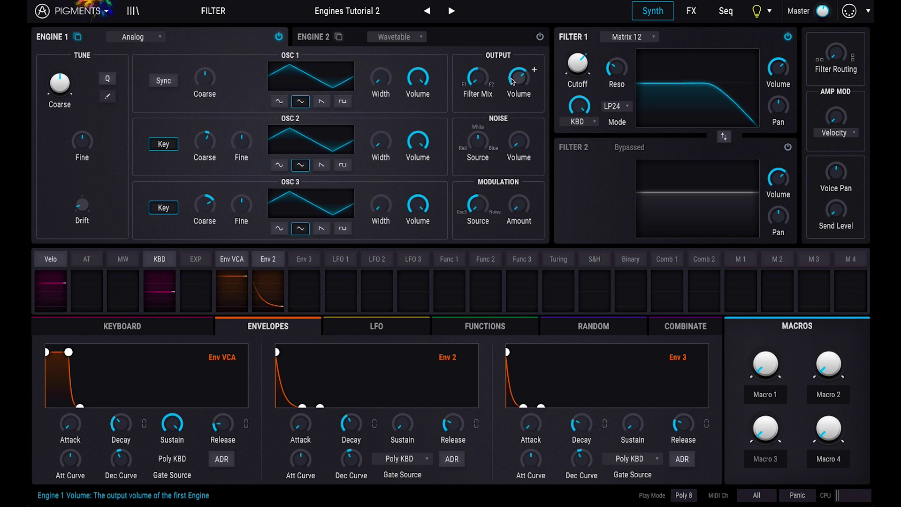
{"action": "left_click", "coordinate": [515, 74]}
{"action": "mouse_move", "coordinate": [514, 72]}
{"action": "left_mouse_down"}
{"action": "mouse_move", "coordinate": [511, 34]}
{"action": "mouse_move", "coordinate": [513, 75]}
{"action": "left_mouse_up"}
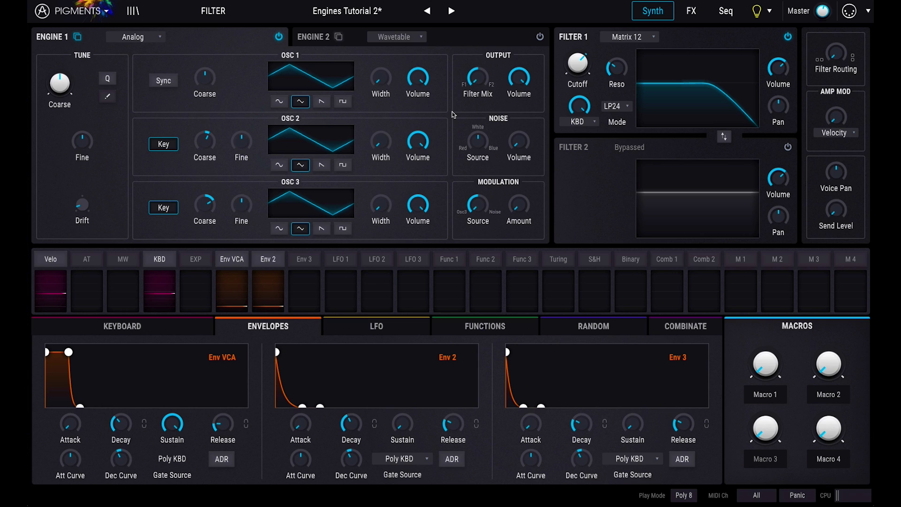
Load the Engines Tutorial 3 preset and the Processed 'Lead Singer' wavetable on Engine 1.
{"action": "left_click", "coordinate": [451, 11]}
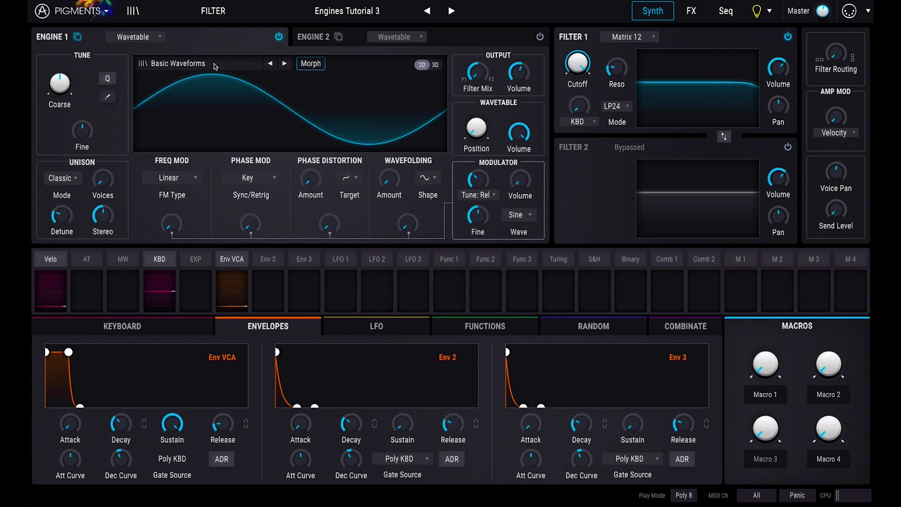
{"action": "left_click", "coordinate": [215, 66]}
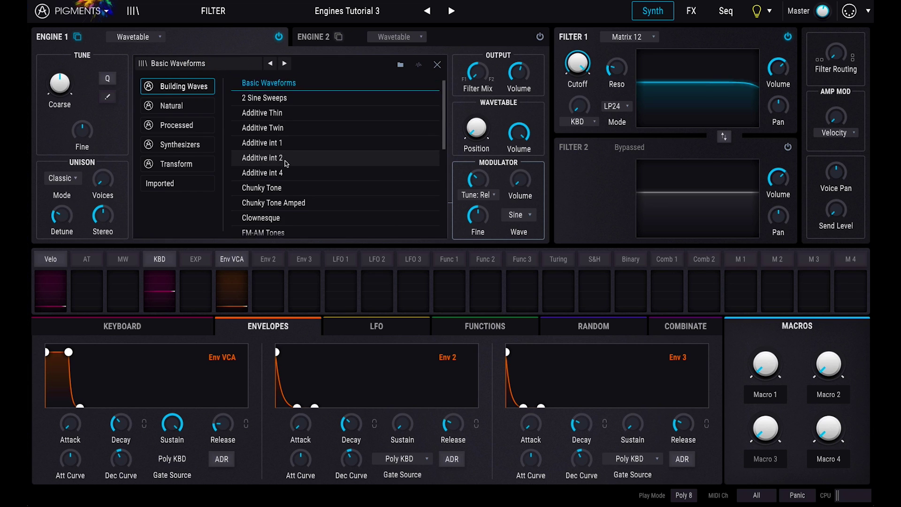
{"action": "scroll", "coordinate": [285, 160], "scroll_direction": "down", "scroll_amount": 1}
{"action": "scroll", "coordinate": [285, 161], "scroll_direction": "down", "scroll_amount": 4}
{"action": "left_click", "coordinate": [195, 124]}
{"action": "scroll", "coordinate": [350, 146], "scroll_direction": "down", "scroll_amount": 2}
{"action": "double_click", "coordinate": [340, 137]}
Load the Synthesizers 'Pro VS Waves 1' wavetable, then start an import from the Imported category.
{"action": "left_click", "coordinate": [198, 64]}
{"action": "left_click", "coordinate": [188, 145]}
{"action": "double_click", "coordinate": [275, 171]}
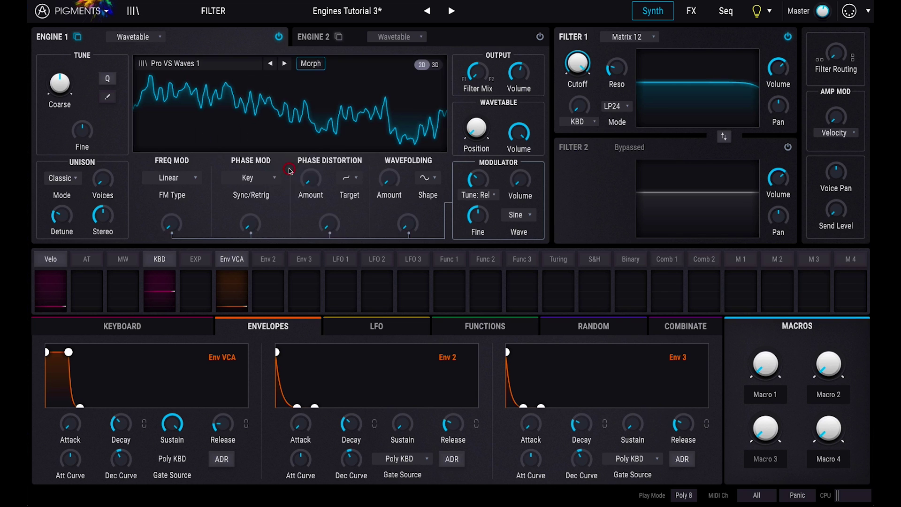
{"action": "left_click", "coordinate": [203, 64]}
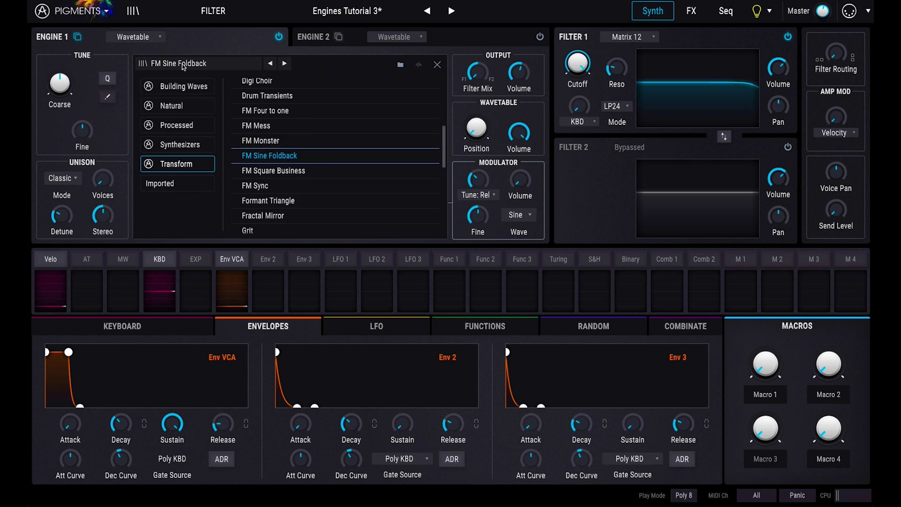
{"action": "left_click", "coordinate": [180, 184]}
{"action": "left_click", "coordinate": [420, 65]}
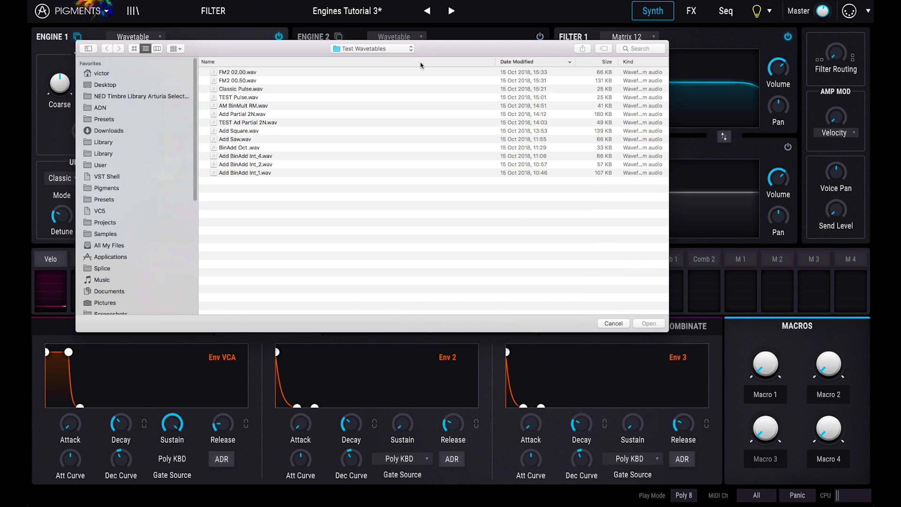
Import Add Saw.wav and load Add Saw from the Imported list onto Engine 1.
{"action": "left_click", "coordinate": [243, 139]}
{"action": "double_click", "coordinate": [243, 139]}
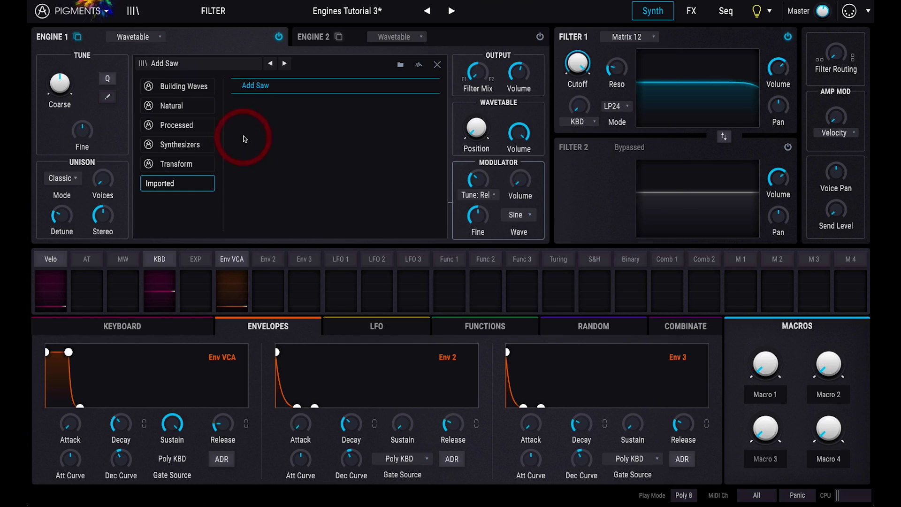
{"action": "double_click", "coordinate": [260, 90]}
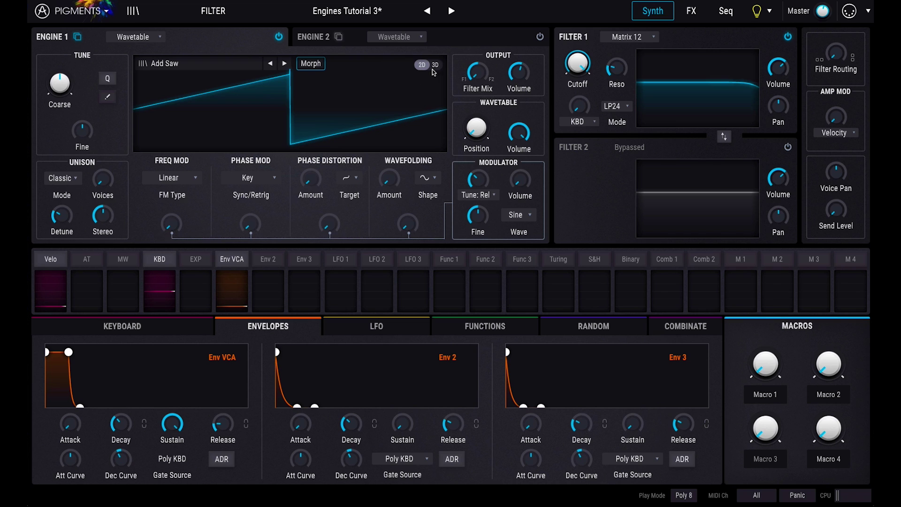
Show the Add Saw wavetable in 3D, sweep its position to about 0.47, and enable Morph.
{"action": "left_click", "coordinate": [435, 64]}
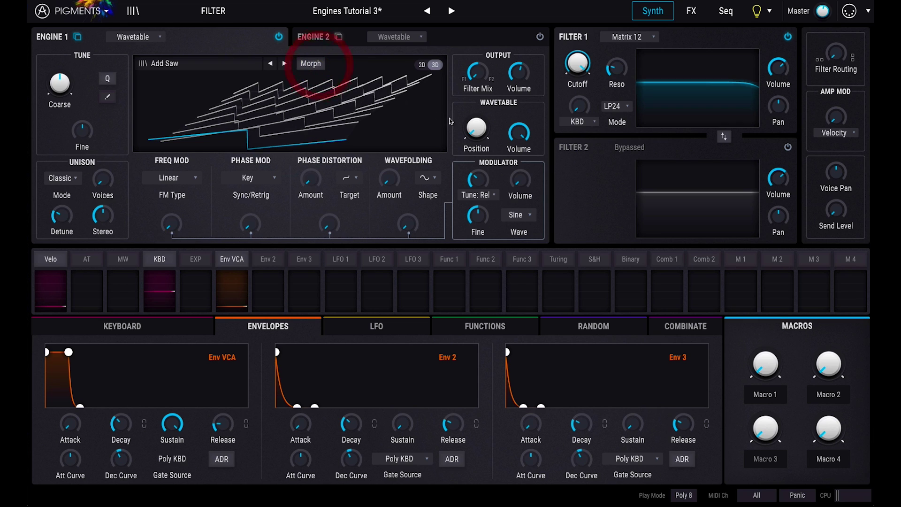
{"action": "mouse_move", "coordinate": [476, 126]}
{"action": "left_click_drag", "start_coordinate": [479, 122], "coordinate": [475, 51]}
{"action": "left_click", "coordinate": [311, 63]}
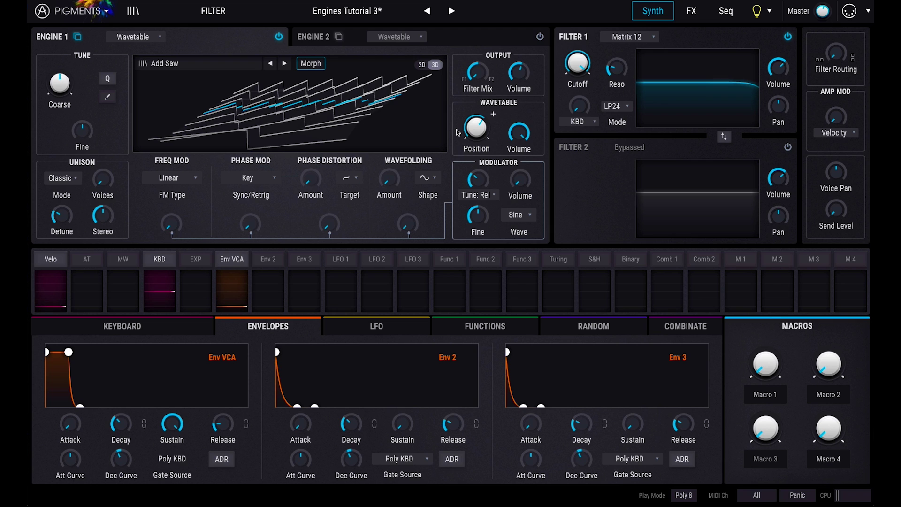
Go to the next preset and raise the phase mod, phase distortion, wavefolding and FM amounts.
{"action": "left_click", "coordinate": [451, 10]}
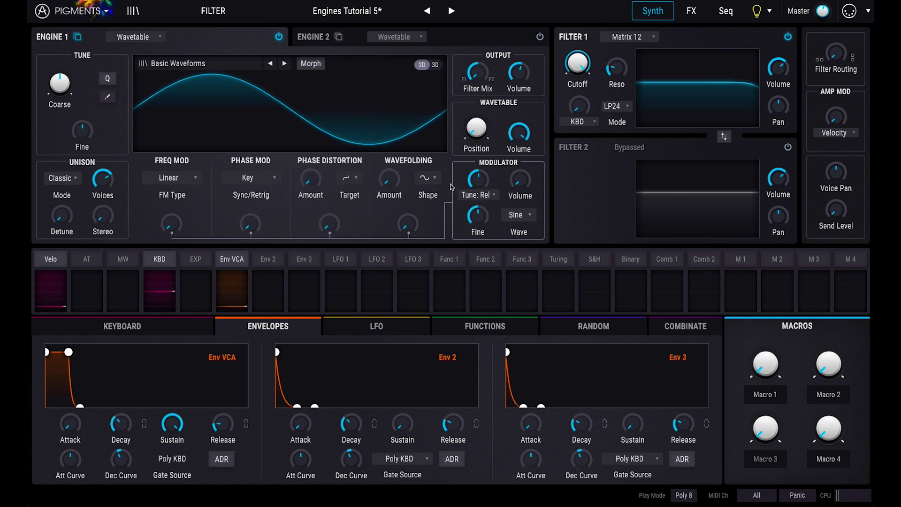
{"action": "left_click_drag", "start_coordinate": [250, 225], "coordinate": [247, 196]}
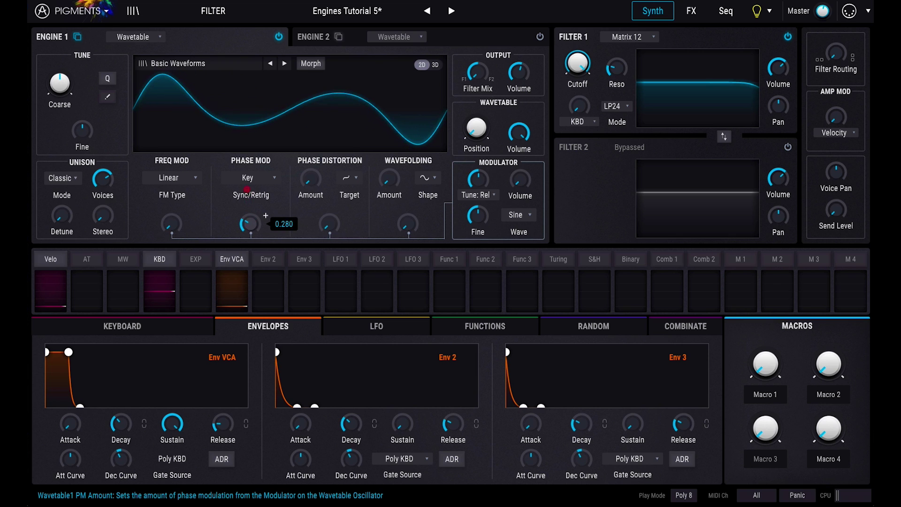
{"action": "left_click_drag", "start_coordinate": [328, 224], "coordinate": [331, 194]}
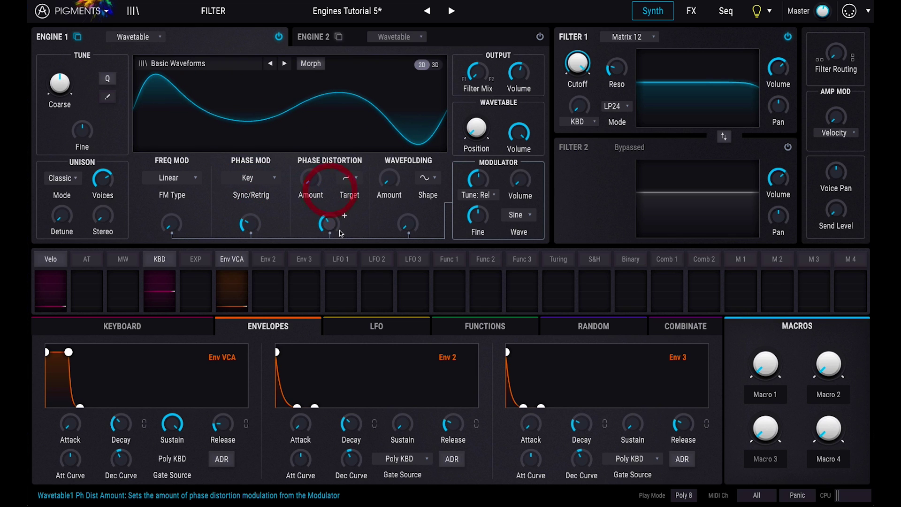
{"action": "left_click_drag", "start_coordinate": [407, 223], "coordinate": [408, 202]}
{"action": "left_click_drag", "start_coordinate": [171, 224], "coordinate": [171, 190]}
Turn phase mod, FM and phase distortion back down, leaving only wavefolding raised.
{"action": "left_click_drag", "start_coordinate": [251, 227], "coordinate": [252, 242]}
{"action": "left_click_drag", "start_coordinate": [170, 229], "coordinate": [170, 246]}
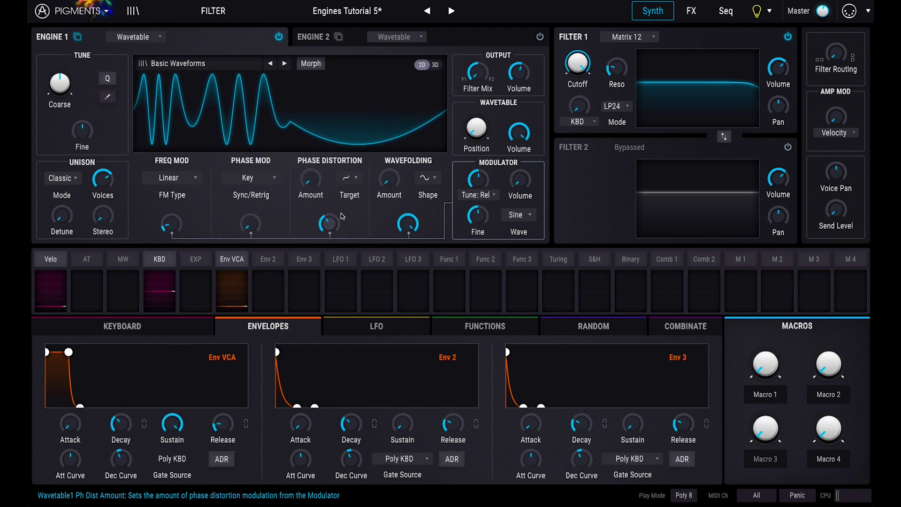
{"action": "left_click_drag", "start_coordinate": [329, 224], "coordinate": [328, 234]}
{"action": "left_click_drag", "start_coordinate": [171, 225], "coordinate": [172, 243]}
Try triangle and sawtooth modulator waves, tune the modulator up 6 semitones, then return to sine.
{"action": "left_click", "coordinate": [516, 216]}
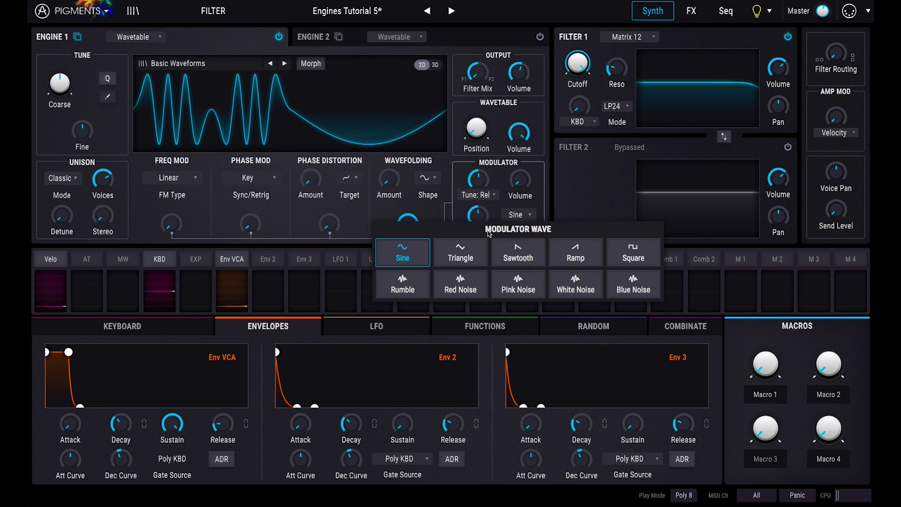
{"action": "left_click", "coordinate": [460, 249]}
{"action": "left_click", "coordinate": [526, 216]}
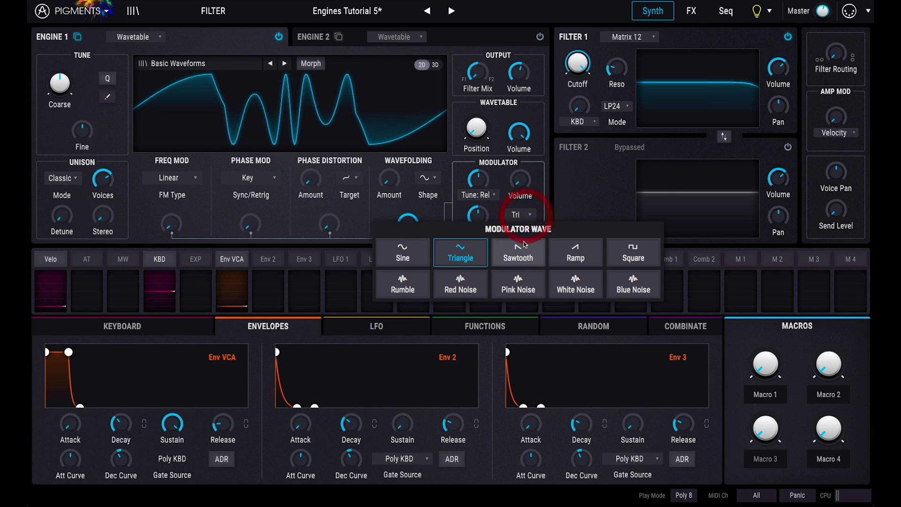
{"action": "left_click", "coordinate": [516, 253]}
{"action": "left_click_drag", "start_coordinate": [476, 178], "coordinate": [511, 216]}
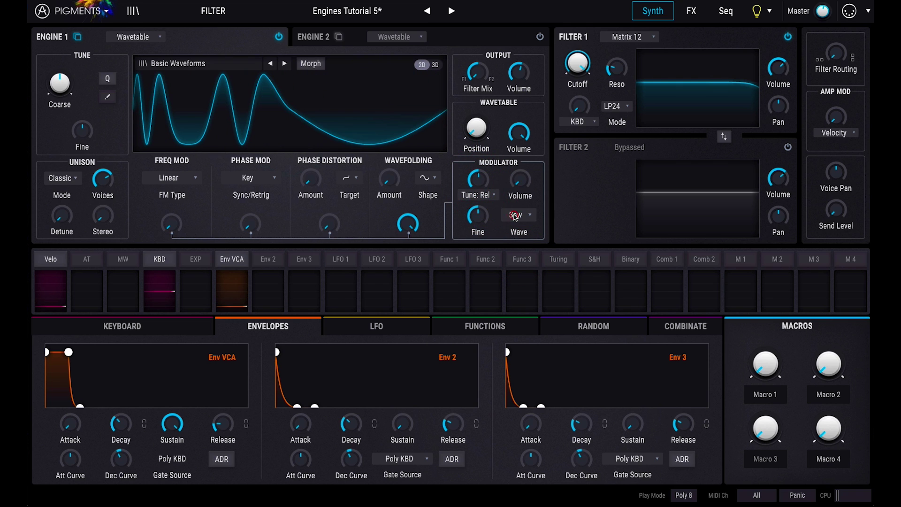
{"action": "left_click", "coordinate": [516, 215]}
{"action": "left_click", "coordinate": [404, 251]}
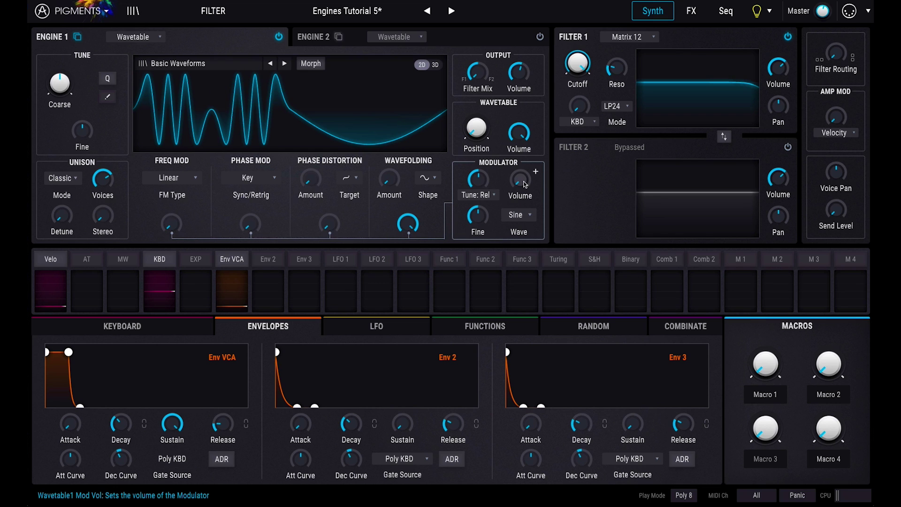
Switch the modulator to Pink Noise, reset Wavefolding Amount to zero, and raise Modulator Volume.
{"action": "left_click", "coordinate": [516, 215]}
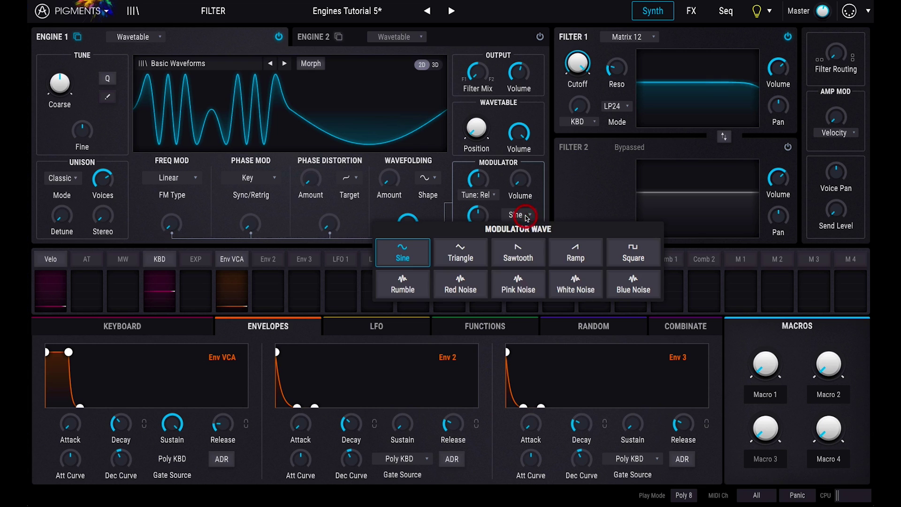
{"action": "left_click", "coordinate": [518, 284]}
{"action": "mouse_move", "coordinate": [520, 179]}
{"action": "double_click", "coordinate": [407, 224]}
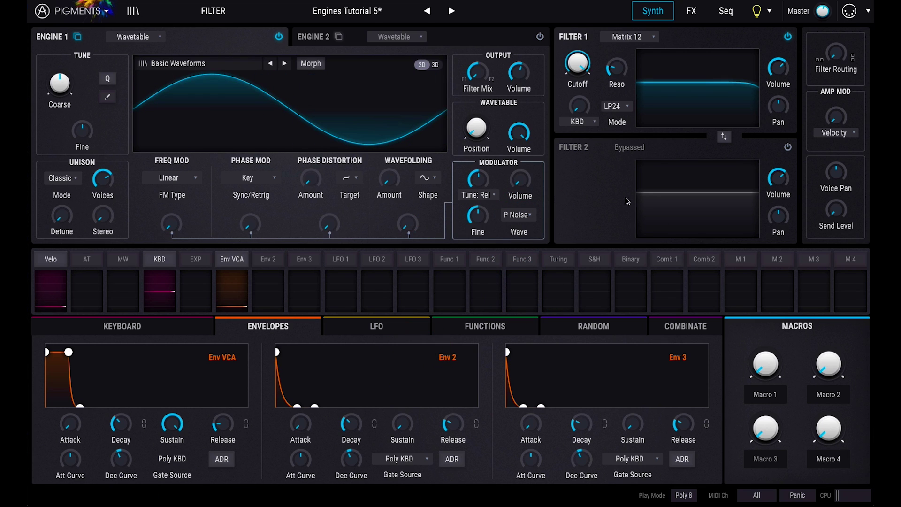
{"action": "mouse_move", "coordinate": [519, 179]}
{"action": "left_mouse_down"}
{"action": "mouse_move", "coordinate": [519, 152]}
{"action": "mouse_move", "coordinate": [519, 193]}
{"action": "left_mouse_up"}
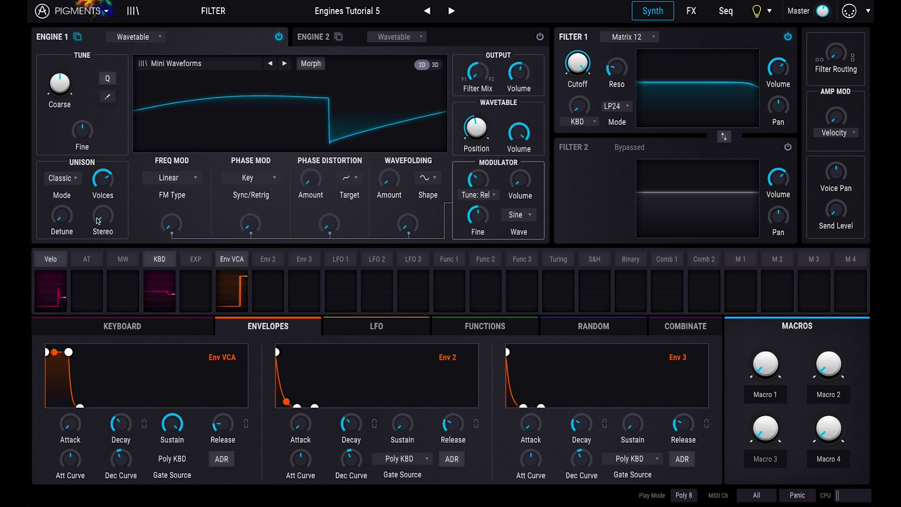
Zero the Unison Detune knob, then drag it up to add some detune.
{"action": "left_click", "coordinate": [61, 215]}
{"action": "left_click_drag", "start_coordinate": [64, 217], "coordinate": [82, 131]}
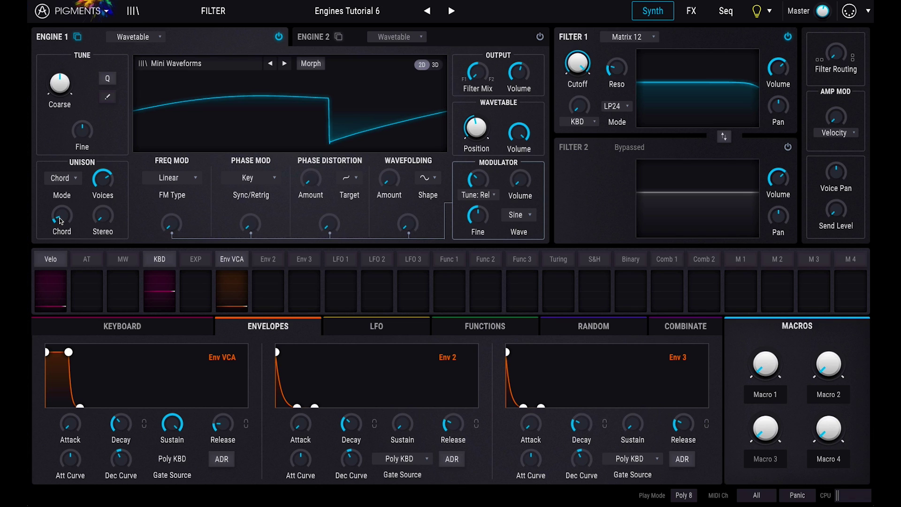
Sweep the Unison Chord knob through the chord types, aiming for m7.
{"action": "mouse_move", "coordinate": [63, 211]}
{"action": "left_click_drag", "start_coordinate": [63, 211], "coordinate": [60, 173]}
{"action": "left_click_drag", "start_coordinate": [61, 218], "coordinate": [65, 140]}
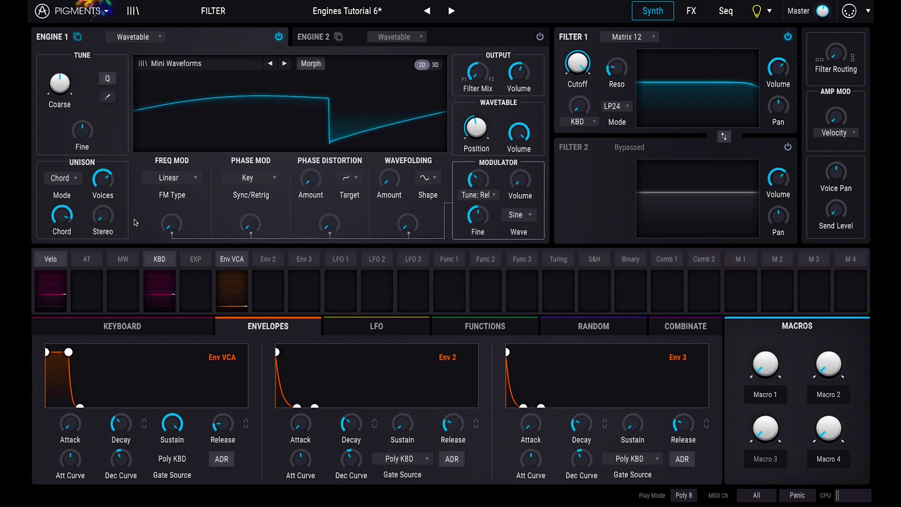
Copy Engine 1 with modulations into Engine 2, copy Engine 2 back, and show Engine 1.
{"action": "left_click", "coordinate": [77, 37]}
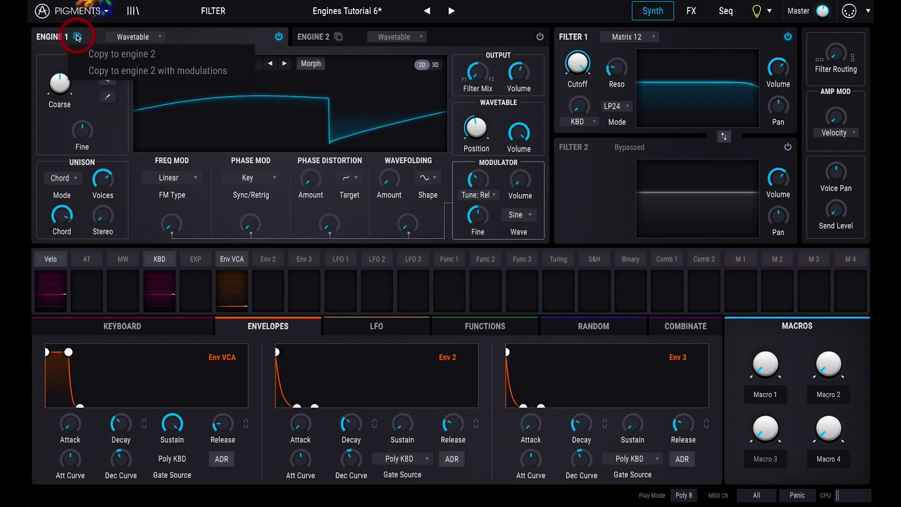
{"action": "left_click", "coordinate": [82, 71]}
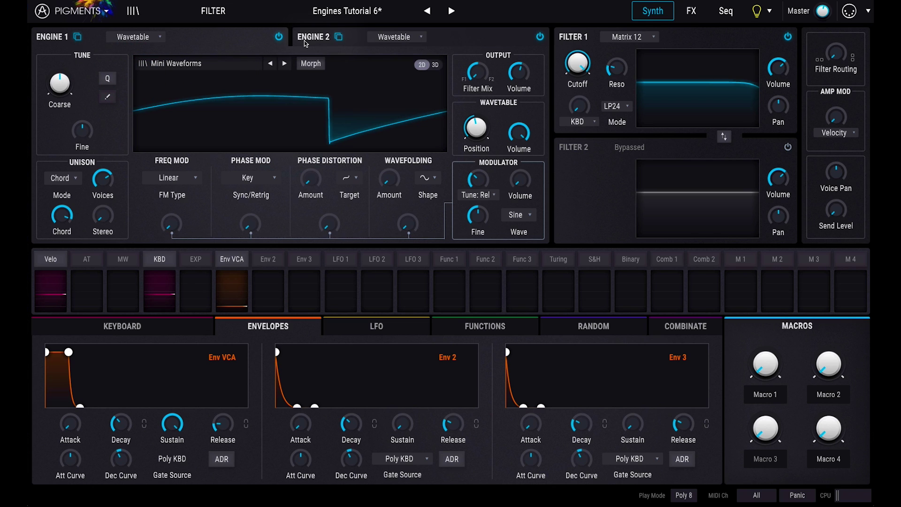
{"action": "left_click", "coordinate": [338, 37]}
{"action": "left_click", "coordinate": [355, 58]}
{"action": "left_click", "coordinate": [231, 37]}
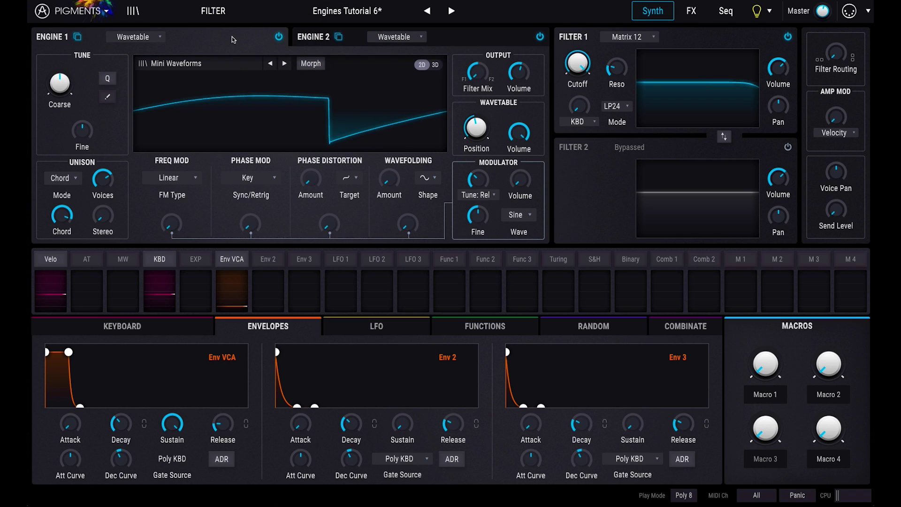